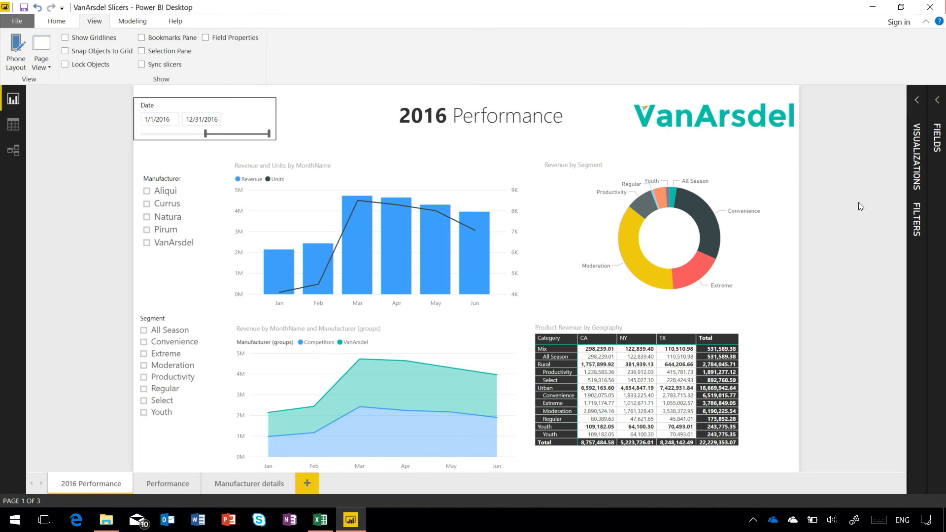
Step: Collapse the Visualizations and Filters panes and select the Date slicer
click(919, 202)
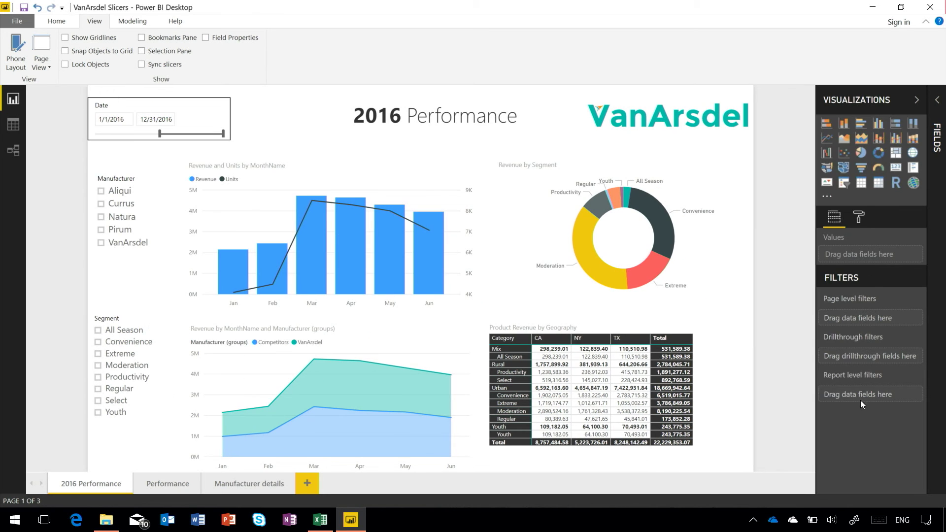
click(857, 97)
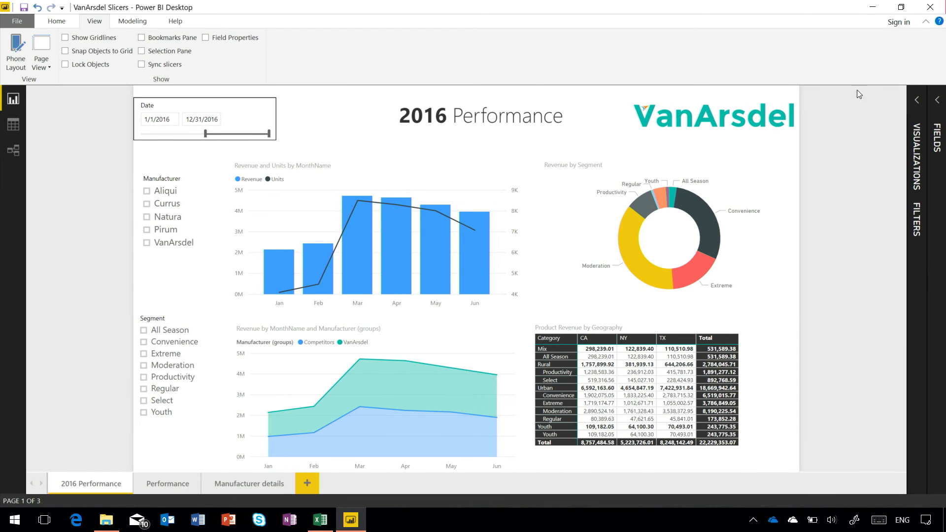
click(154, 173)
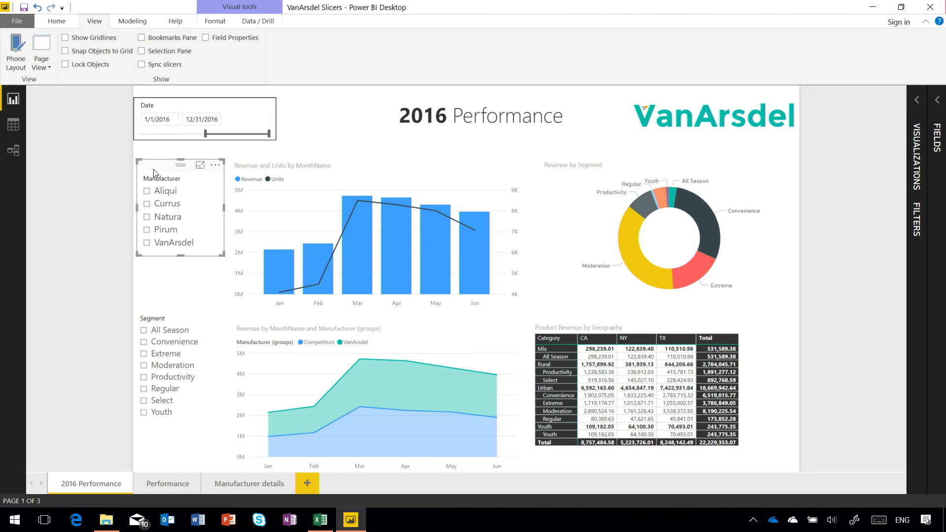
click(173, 96)
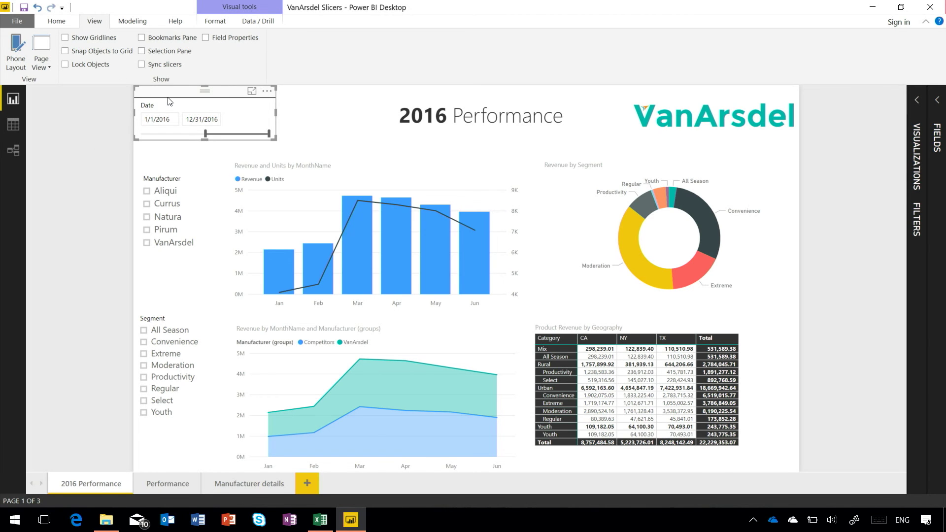
Step: Paste a synced copy of the Date slicer on Performance and extend its start to 6/2/2015
click(163, 483)
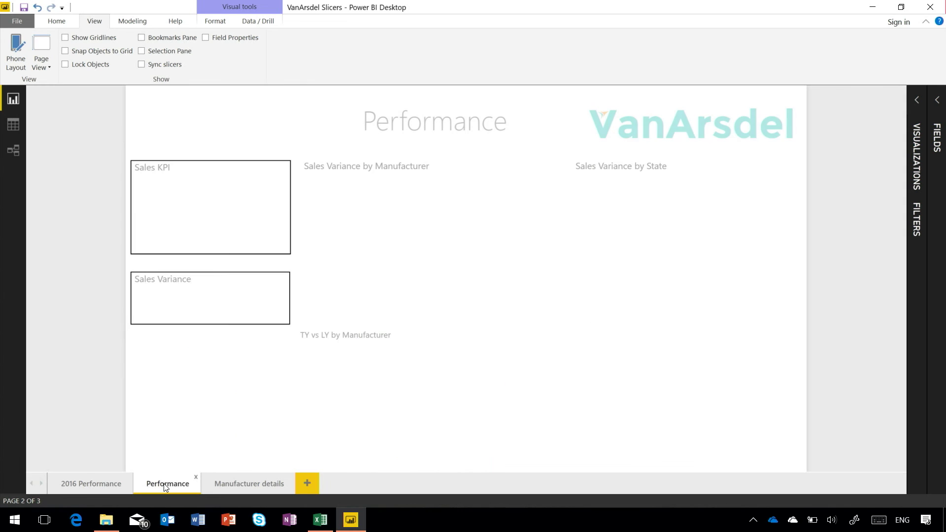
key(ctrl+v)
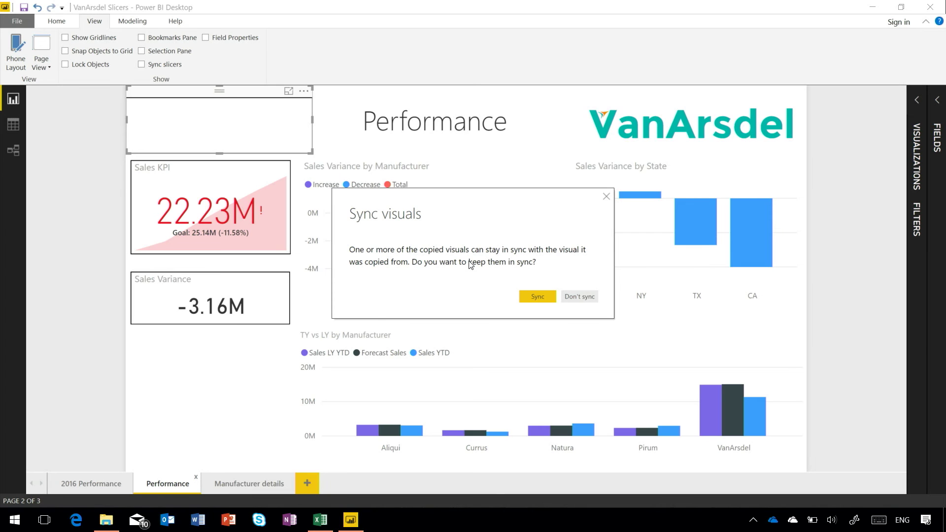
click(537, 296)
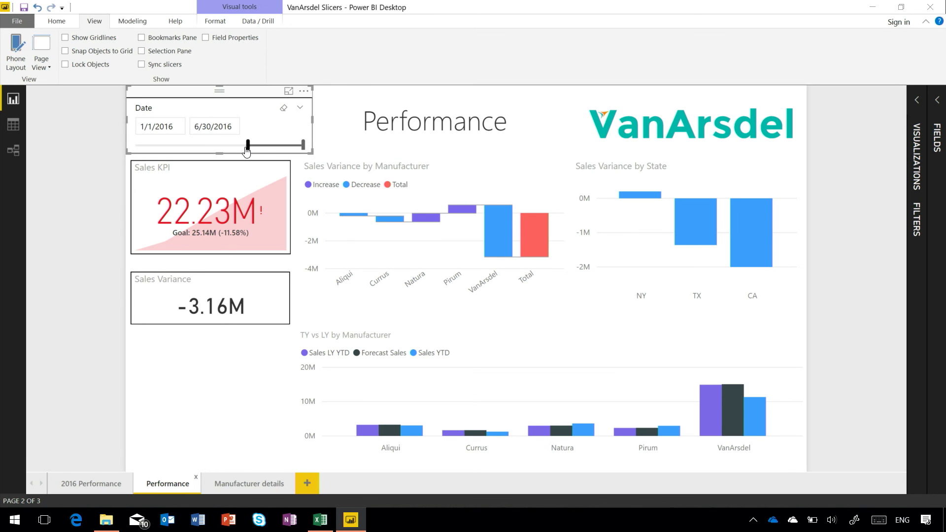
drag(246, 150, 182, 153)
Step: Move the 2016 Performance Date slicer's end to 3/5/2016 and confirm Performance matches
click(92, 484)
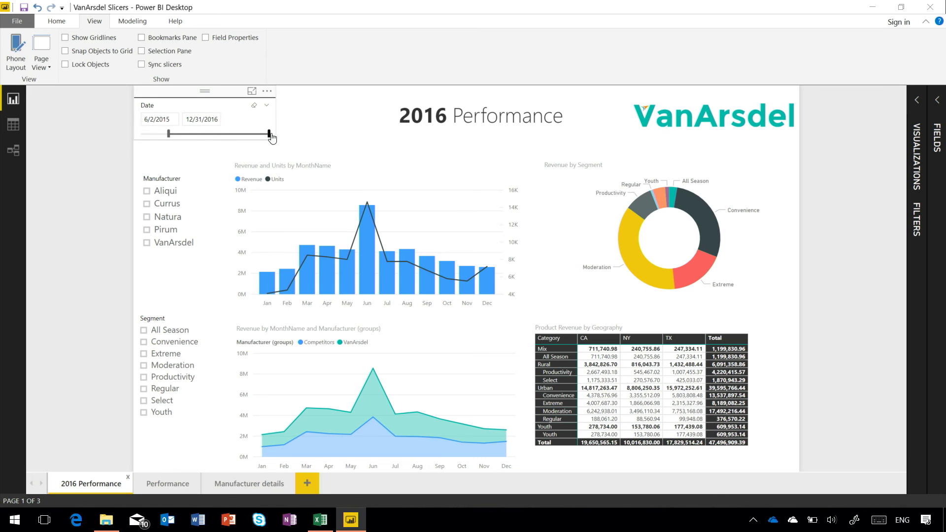
drag(272, 138, 220, 142)
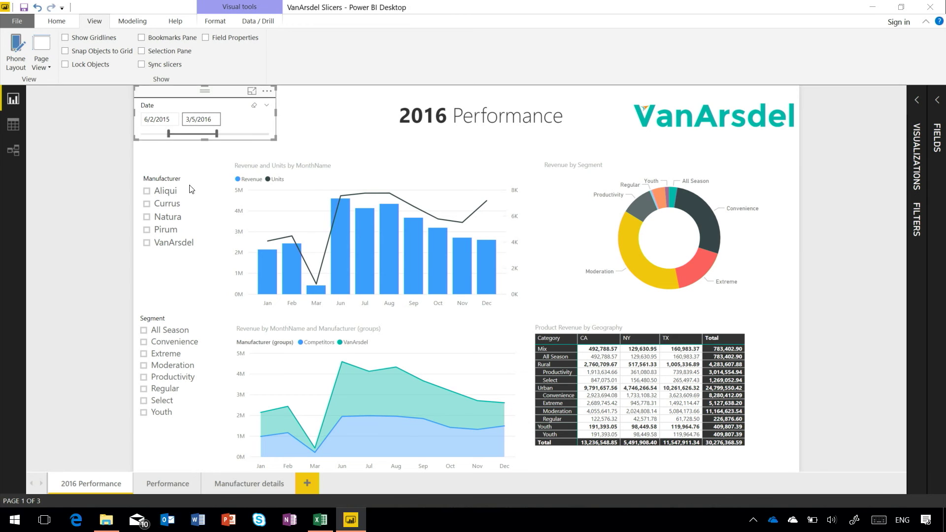
click(164, 488)
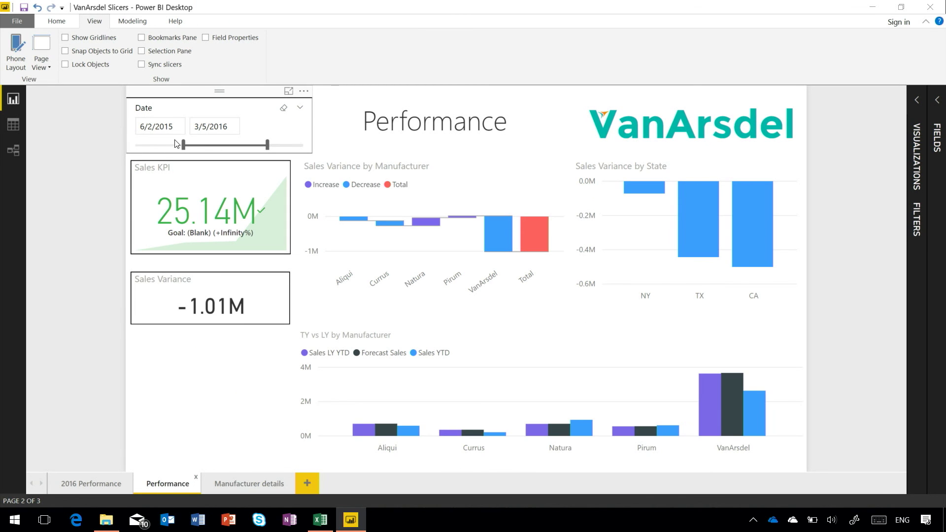
click(94, 487)
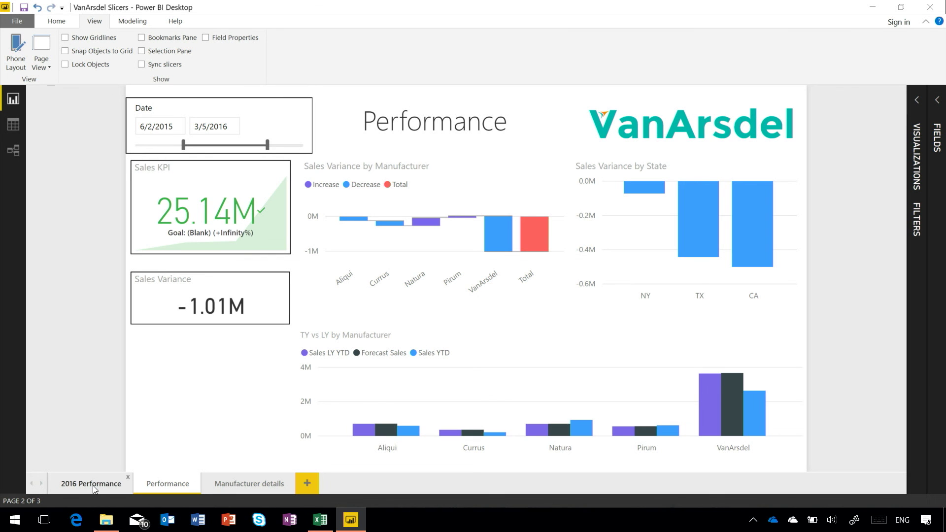
click(197, 219)
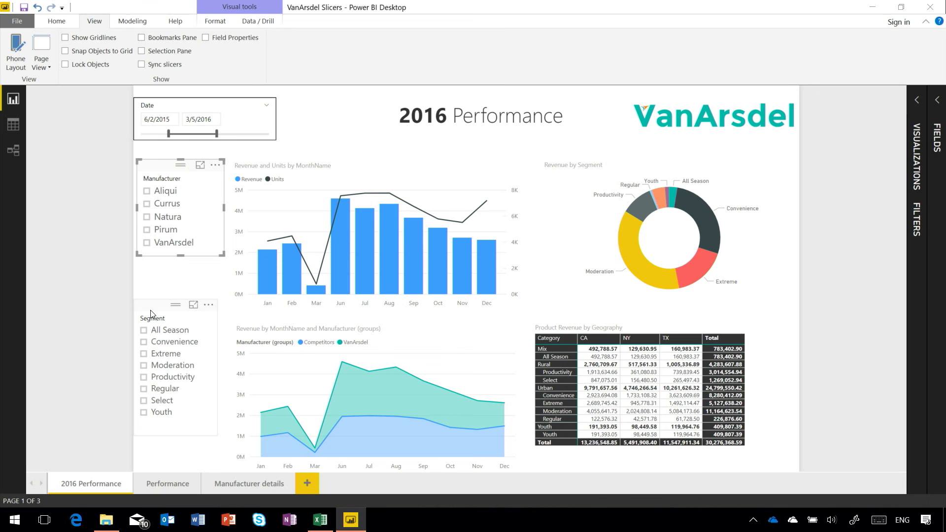
click(164, 68)
Step: Turn on and expand the Sync slicers pane from the View tab
click(151, 96)
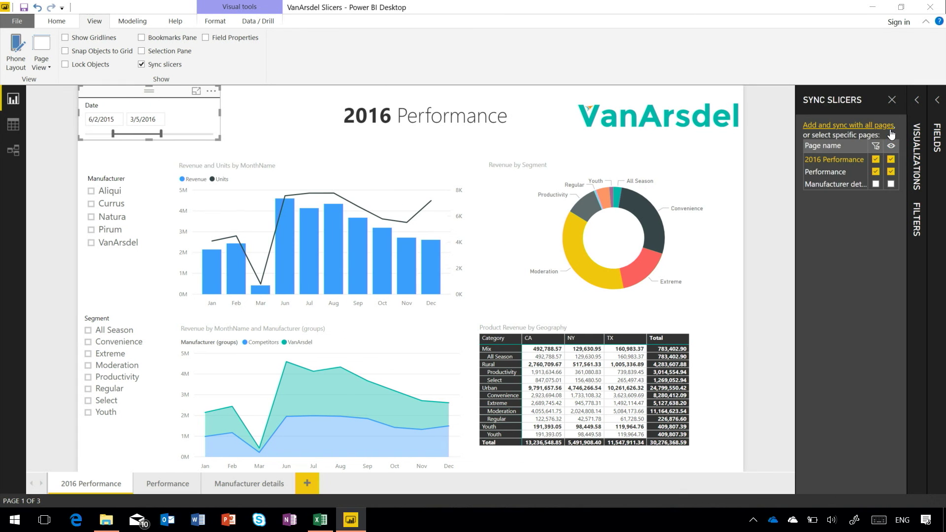
click(891, 135)
Step: Toggle the Performance Date slicer's visibility off and on twice, then return to 2016 Performance
click(157, 484)
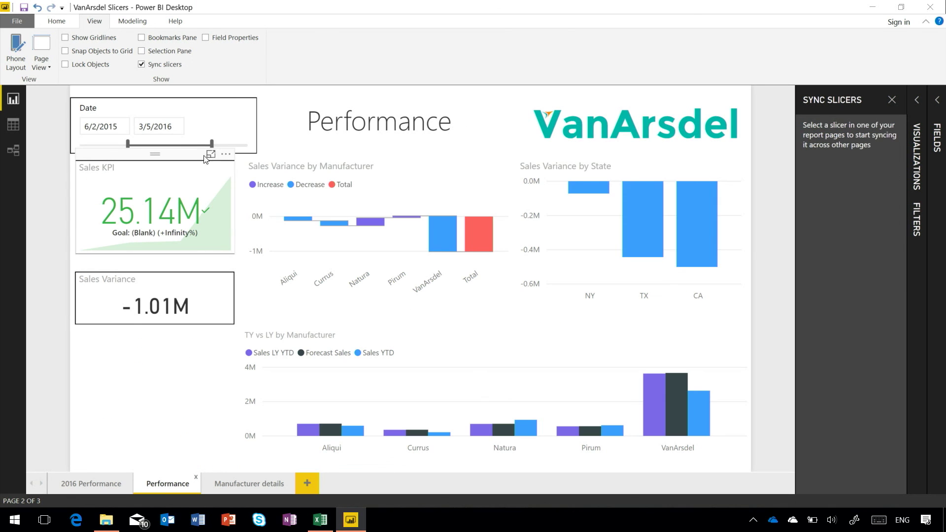
click(175, 105)
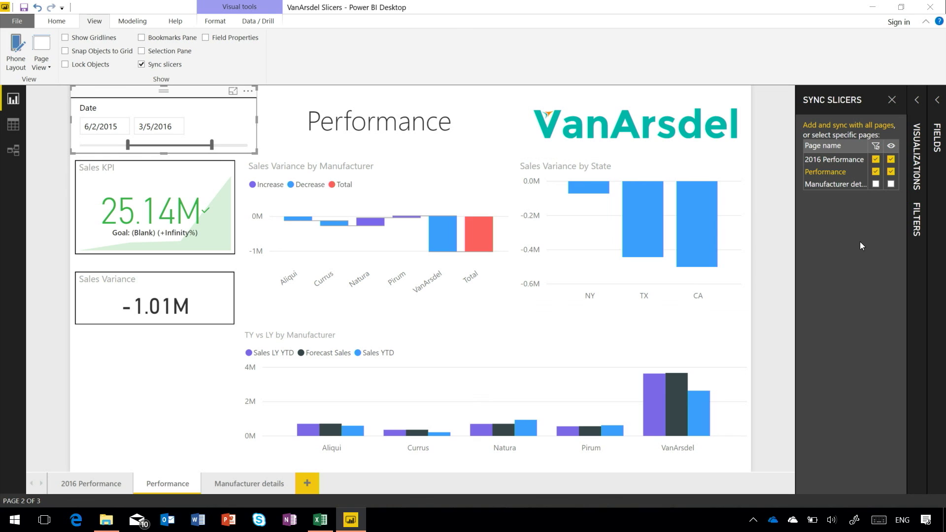
click(889, 171)
click(890, 171)
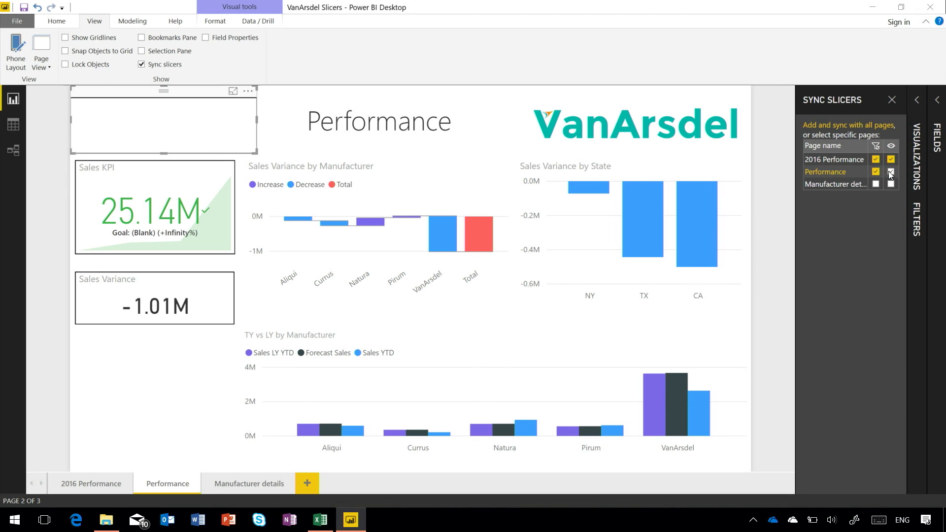
click(890, 172)
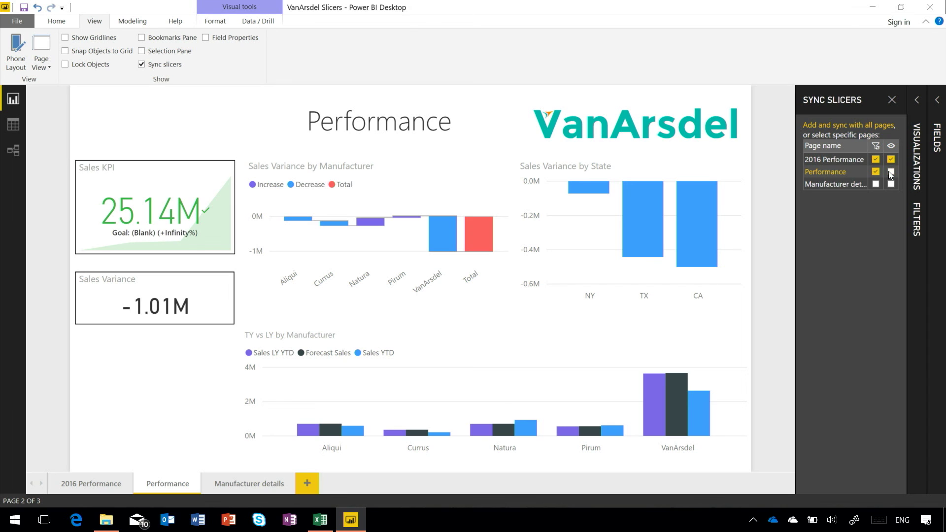
click(890, 172)
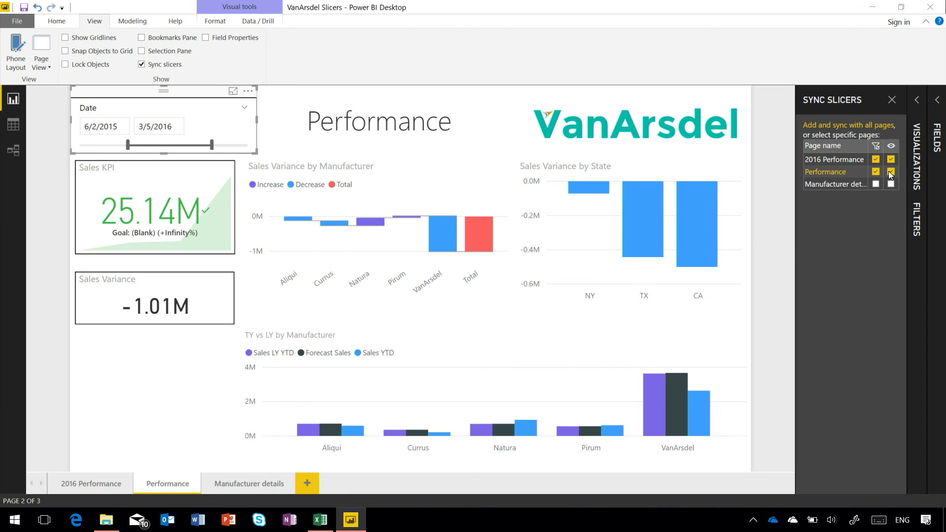
click(71, 487)
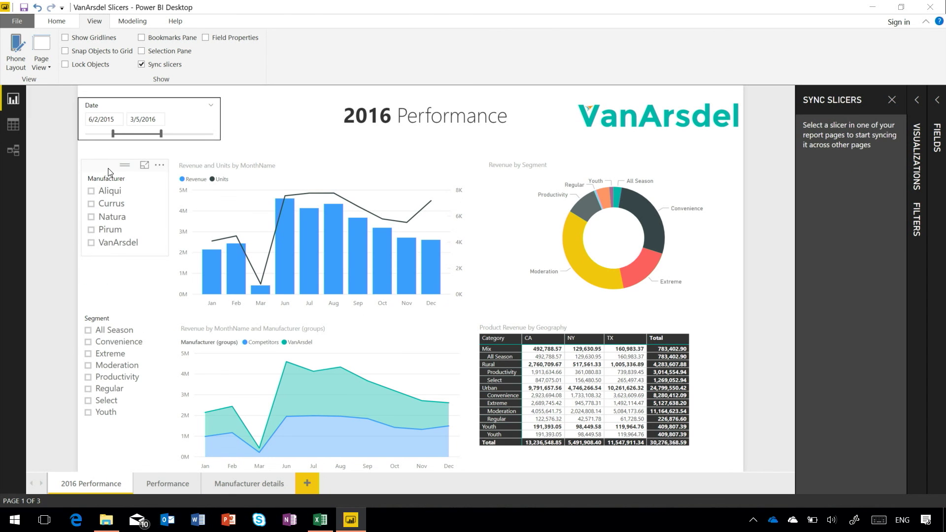
Step: Sync the Manufacturer slicer to Performance and Manufacturer details without showing it there
click(107, 171)
click(90, 309)
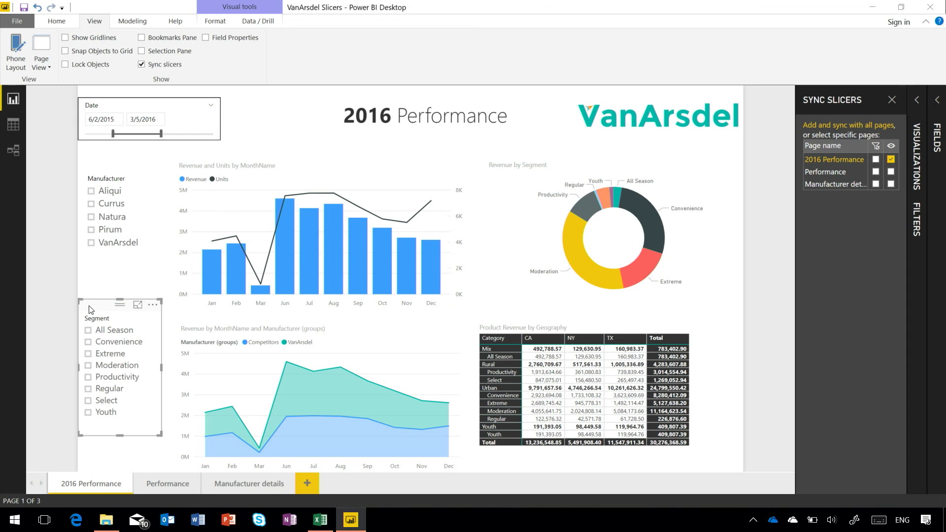
click(106, 165)
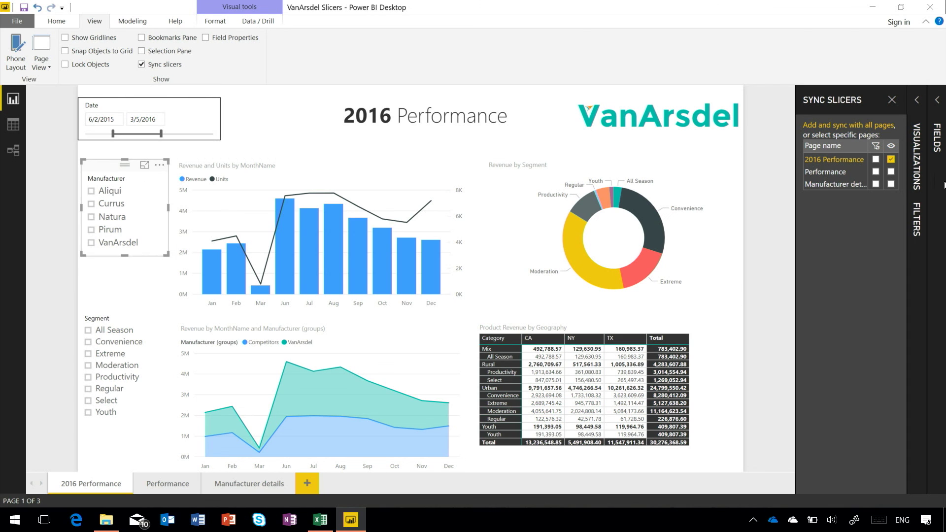
click(875, 172)
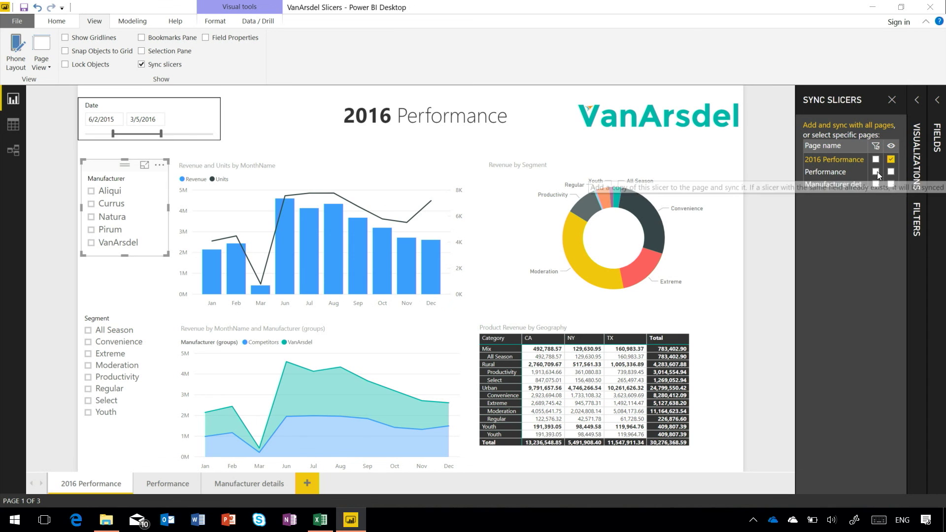
click(876, 185)
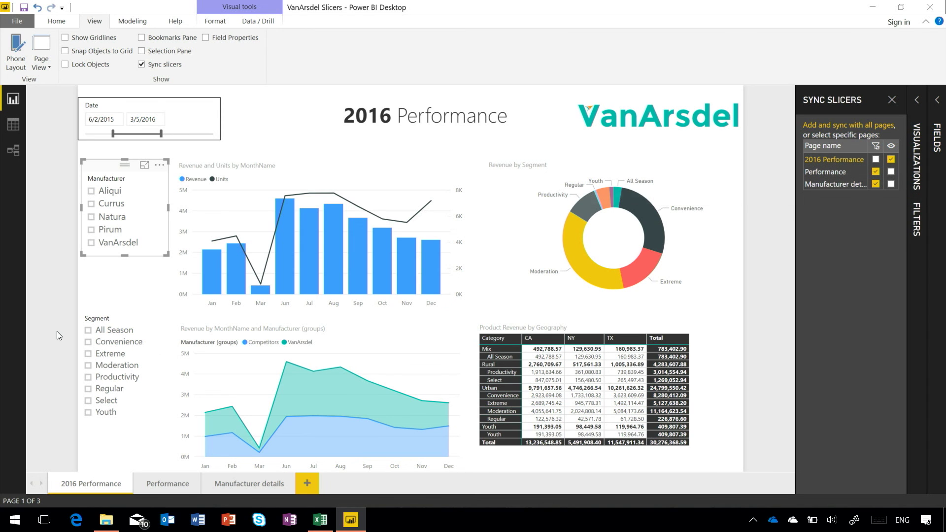
Step: Sync the Segment slicer to the same two pages, then reselect the Manufacturer slicer
click(123, 325)
click(877, 184)
click(875, 171)
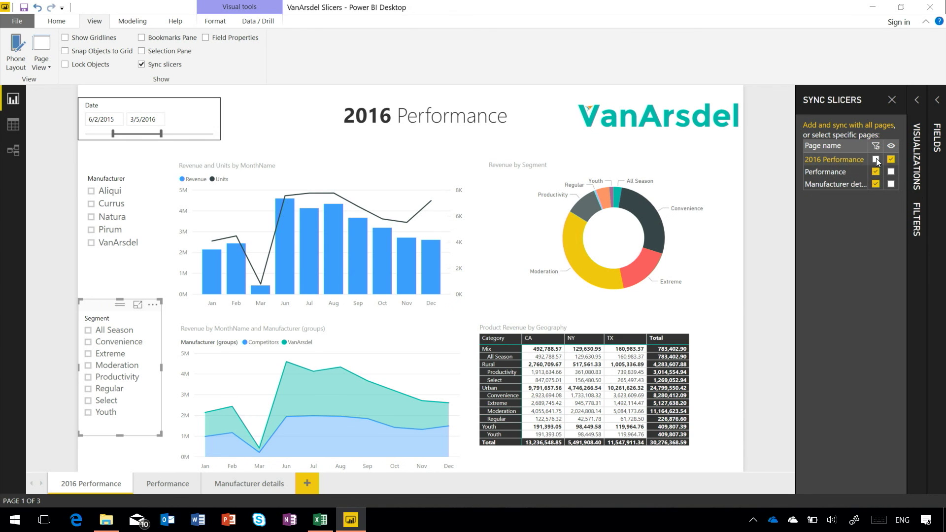
click(147, 178)
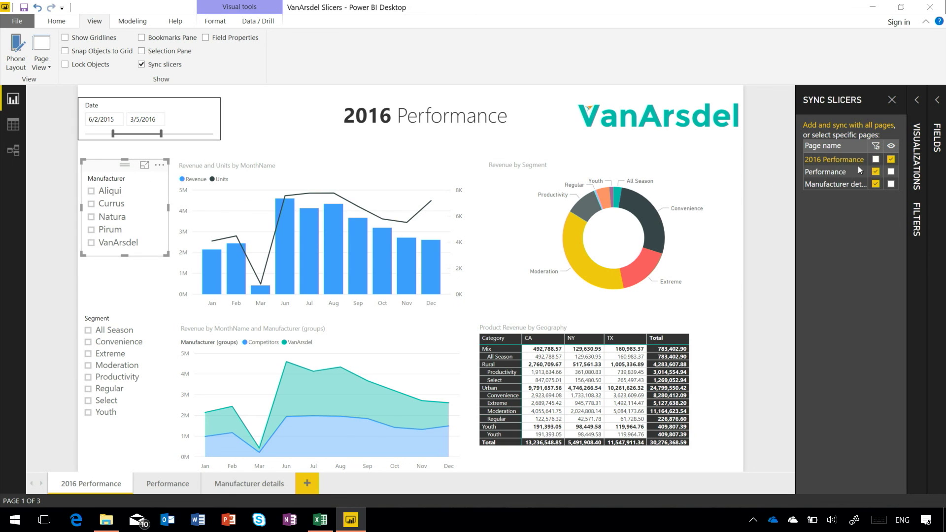
Step: Add 2016 Performance to the Manufacturer slicer's sync and filter to the Extreme segment
click(875, 159)
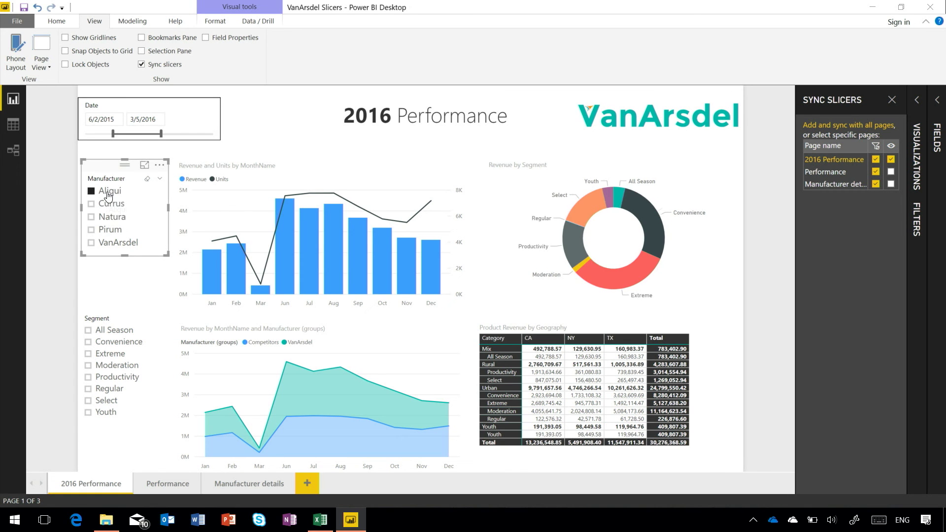
click(109, 356)
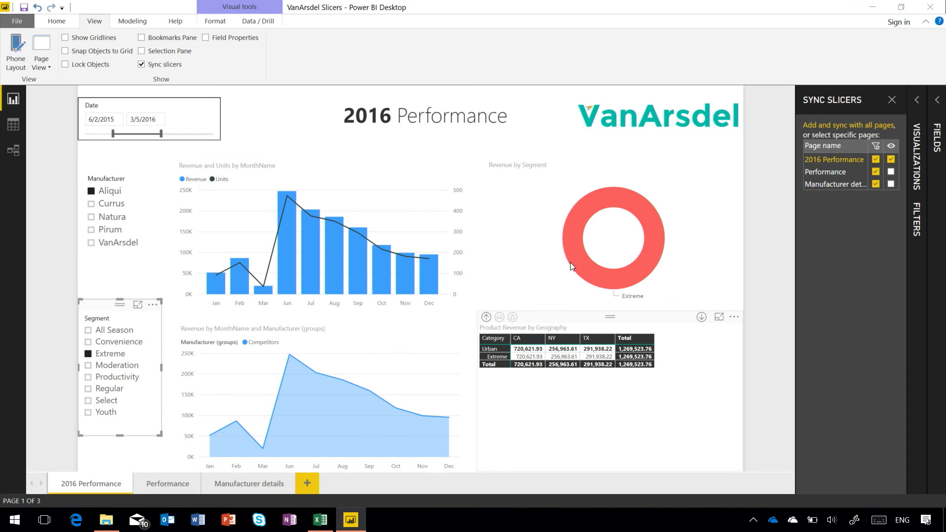
Step: Confirm the Performance page shows only Aliqui data, then open Manufacturer details
click(164, 484)
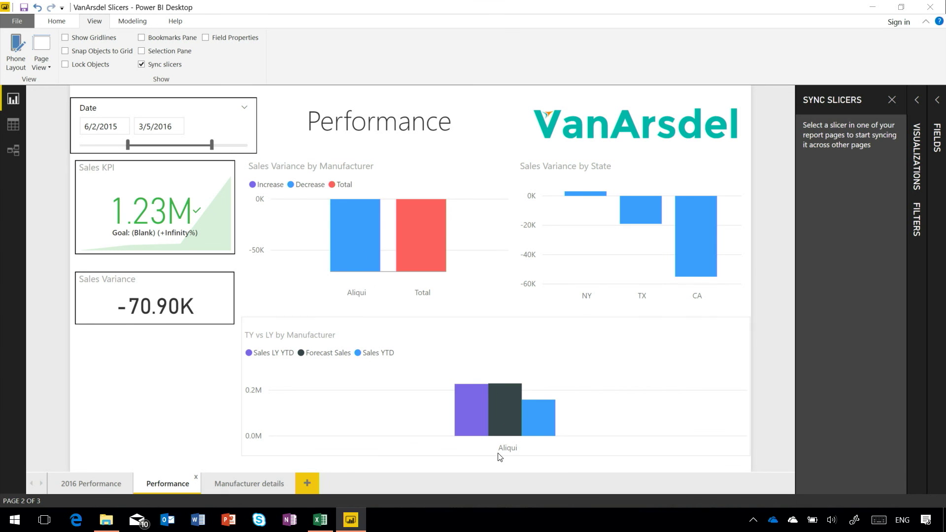
mouse_move(522, 429)
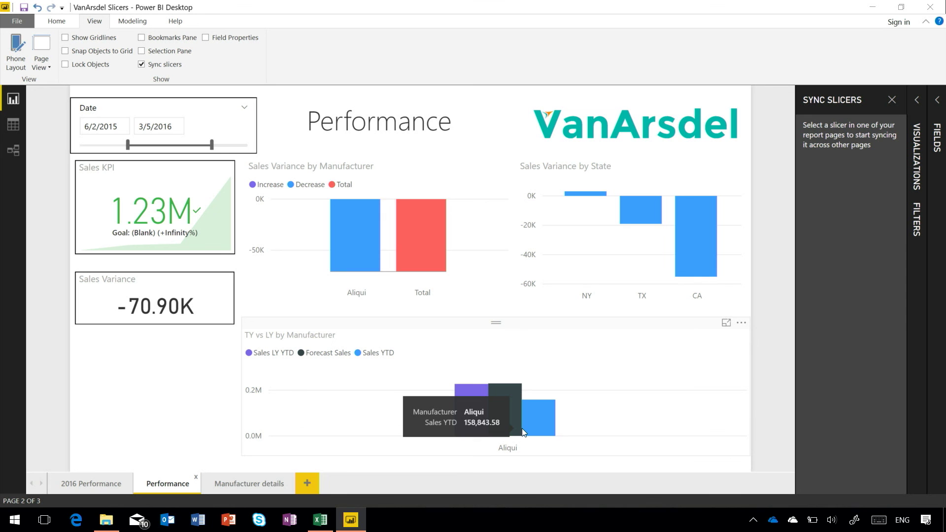
click(226, 483)
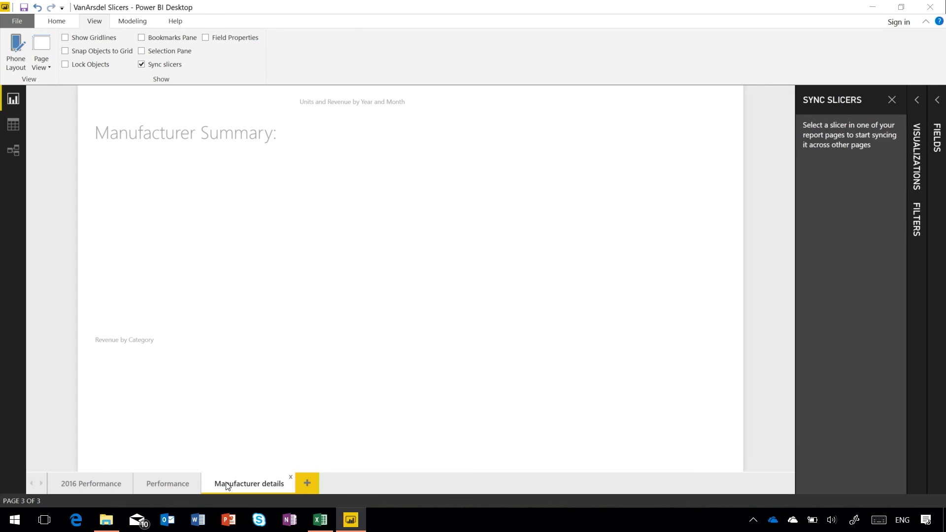